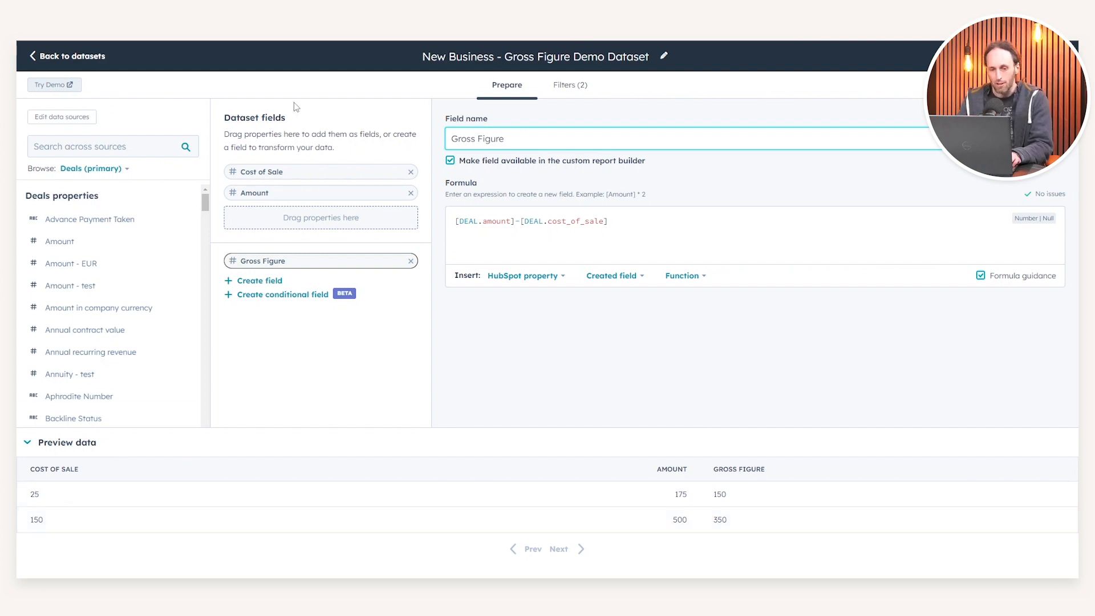
Step: Examine the available Deals properties and the first preview row's Cost of Sale and Amount values in the gross figure dataset
scroll(117, 350, down, 3)
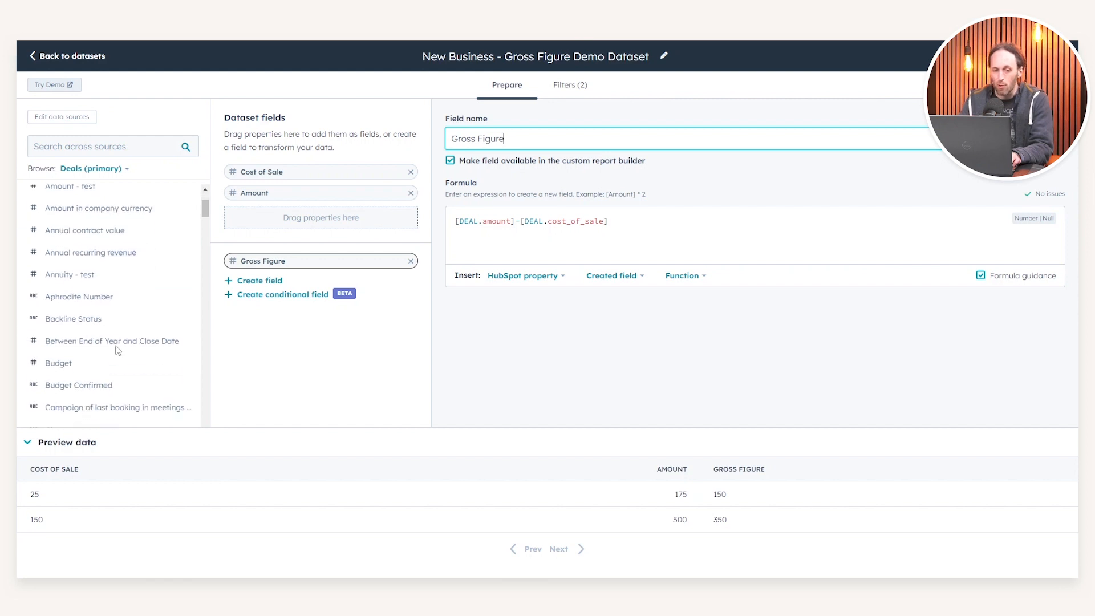
scroll(117, 351, down, 3)
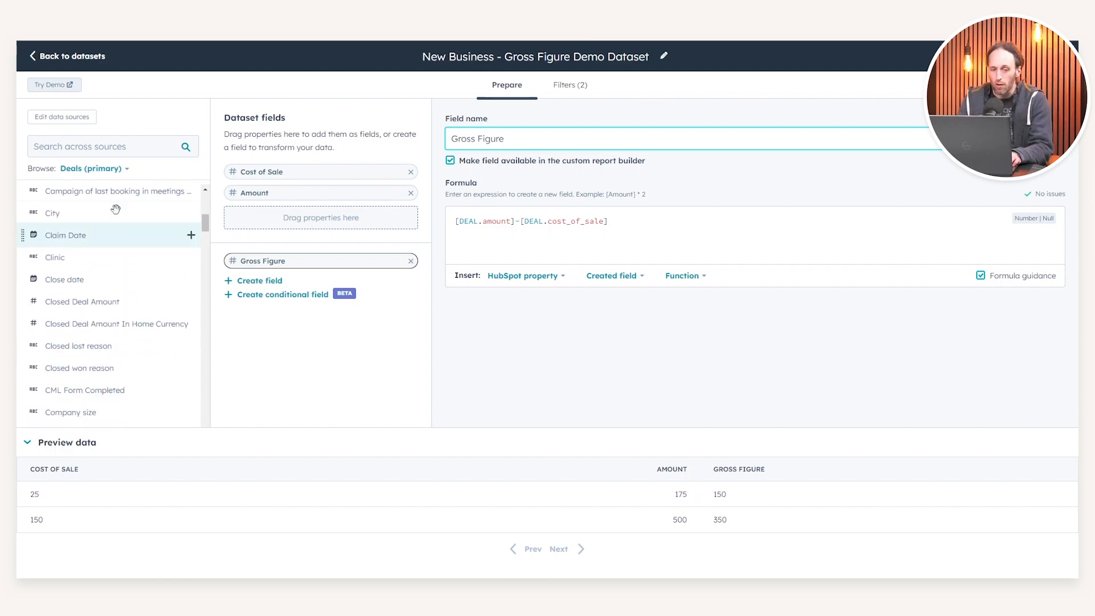
scroll(116, 215, up, 6)
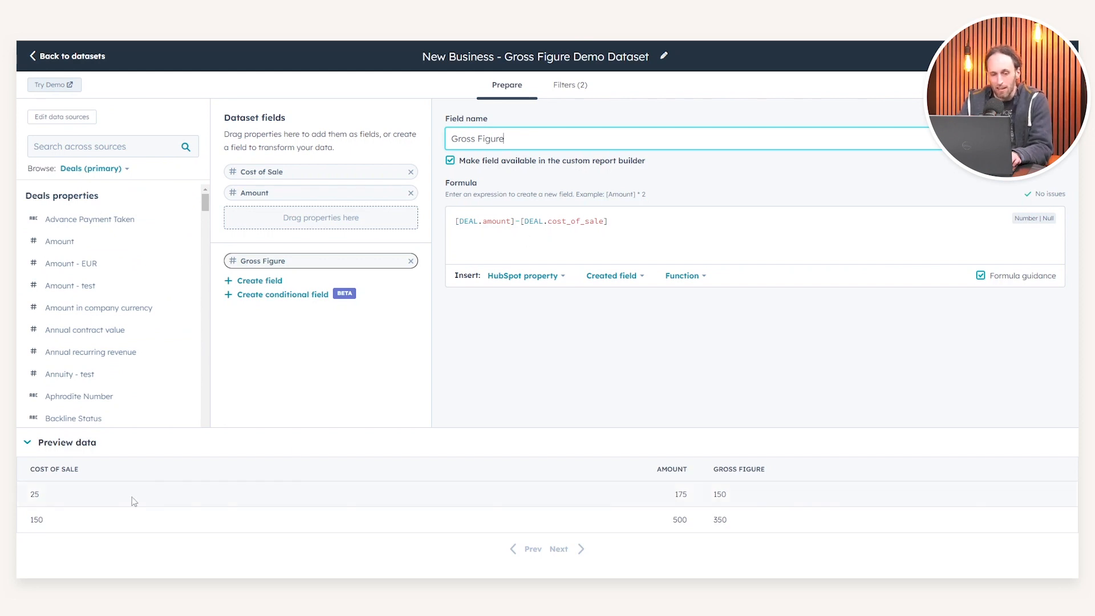
drag(30, 496, 56, 495)
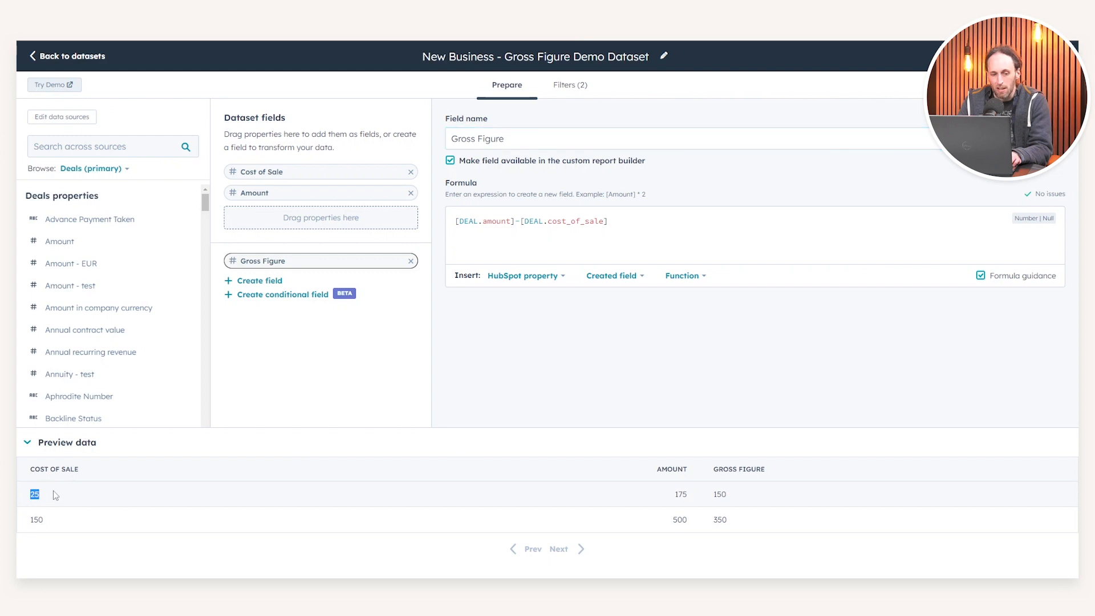
drag(669, 491, 691, 495)
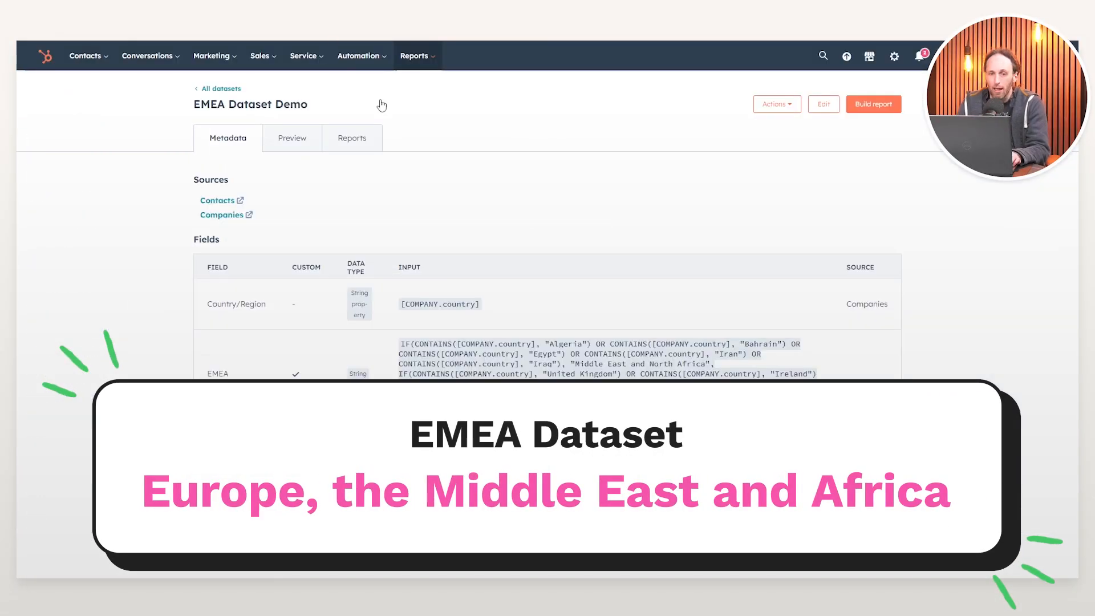
Step: Review the EMEA Dataset Demo's metadata, focusing on its Country/Region and custom EMEA fields
drag(196, 104, 271, 104)
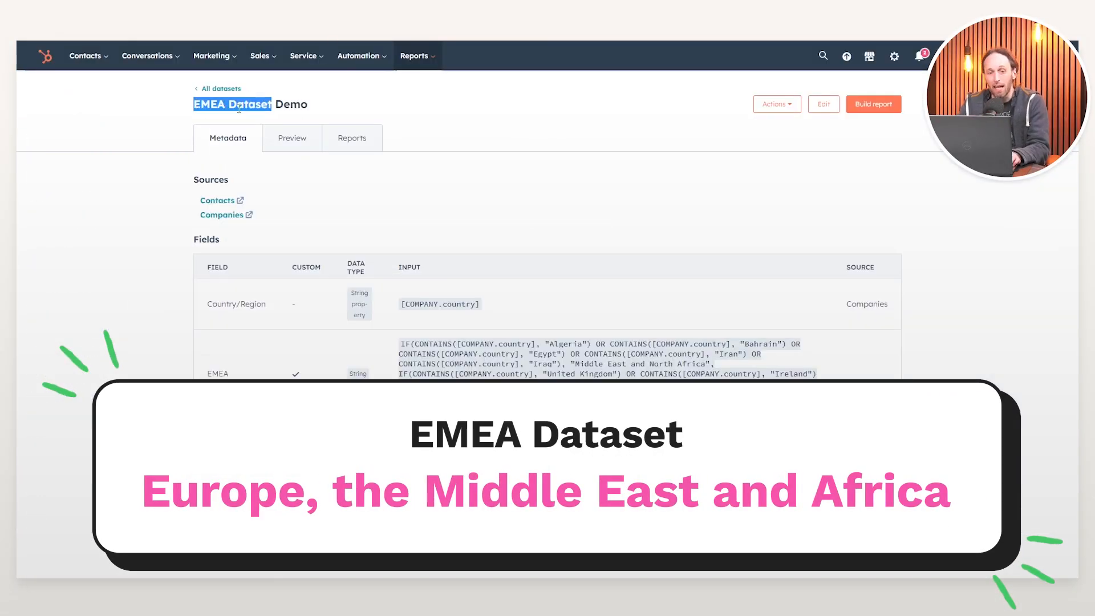
click(181, 189)
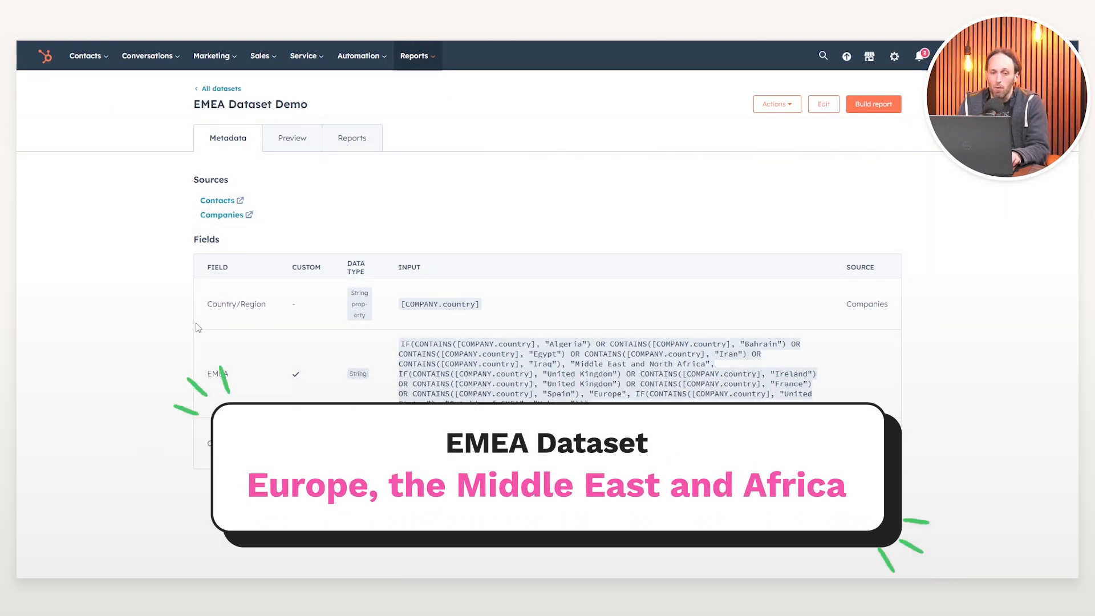
drag(204, 312, 288, 312)
click(288, 312)
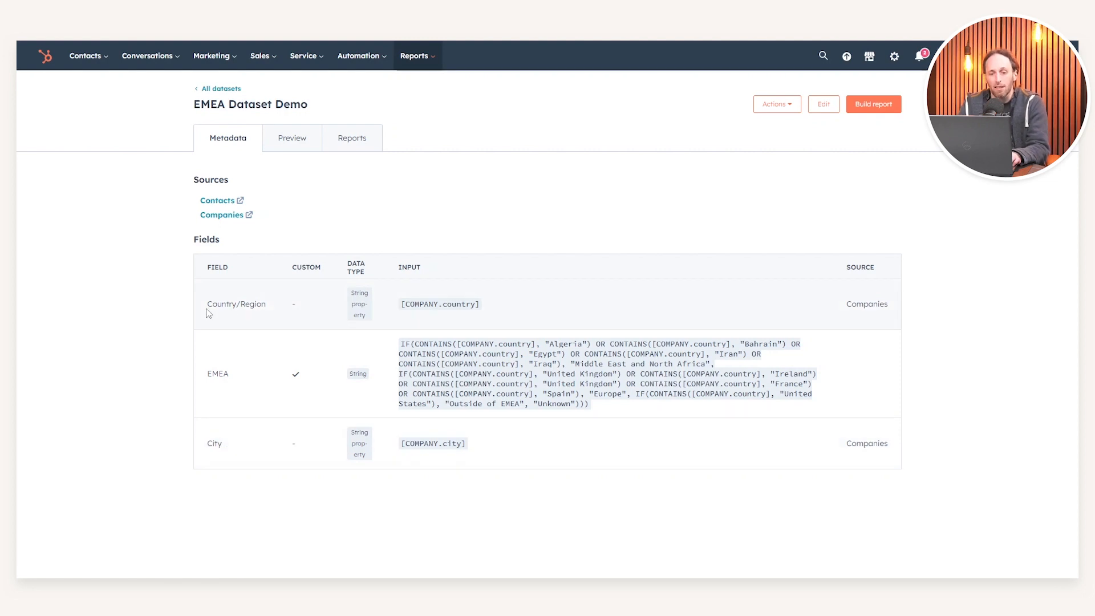
click(237, 374)
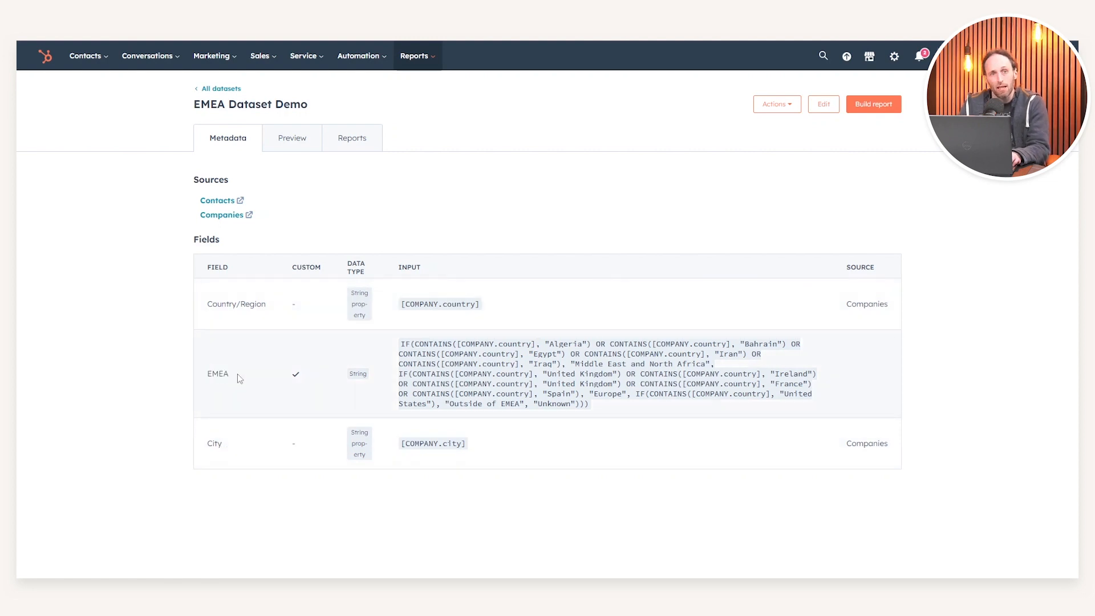
drag(209, 304, 267, 305)
click(267, 305)
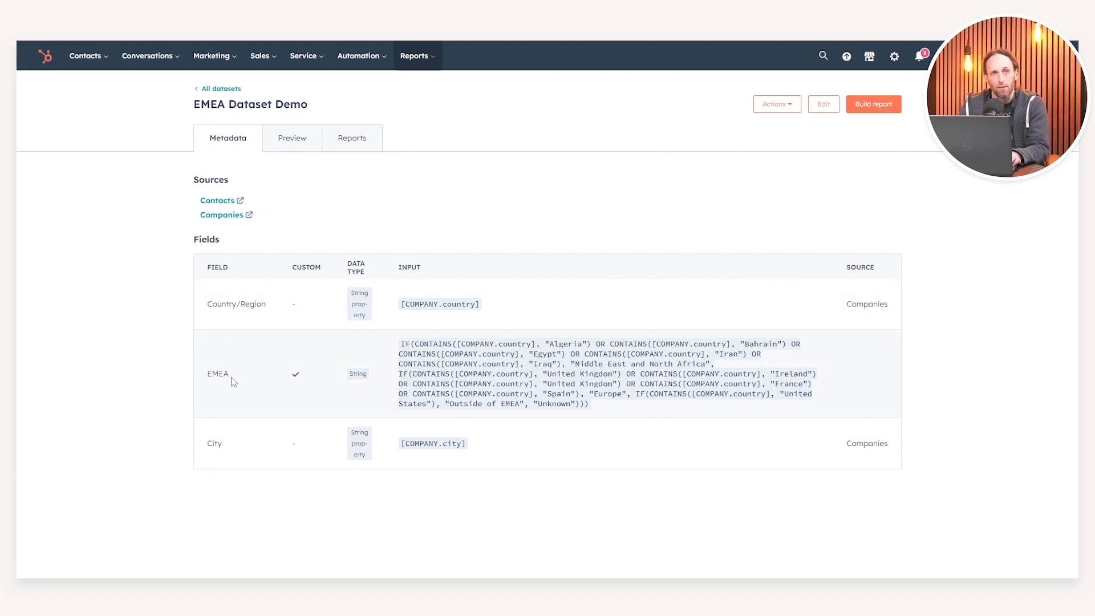
Step: Open the EMEA dataset for editing and examine the EMEA field's first condition, which covers Middle East and North Africa countries
click(821, 103)
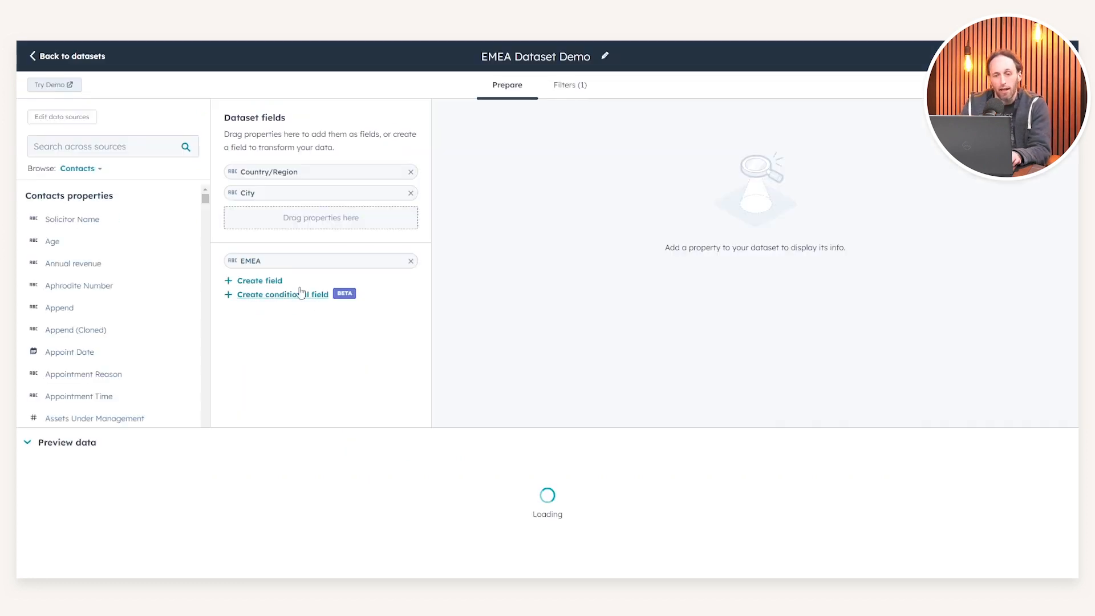
click(326, 261)
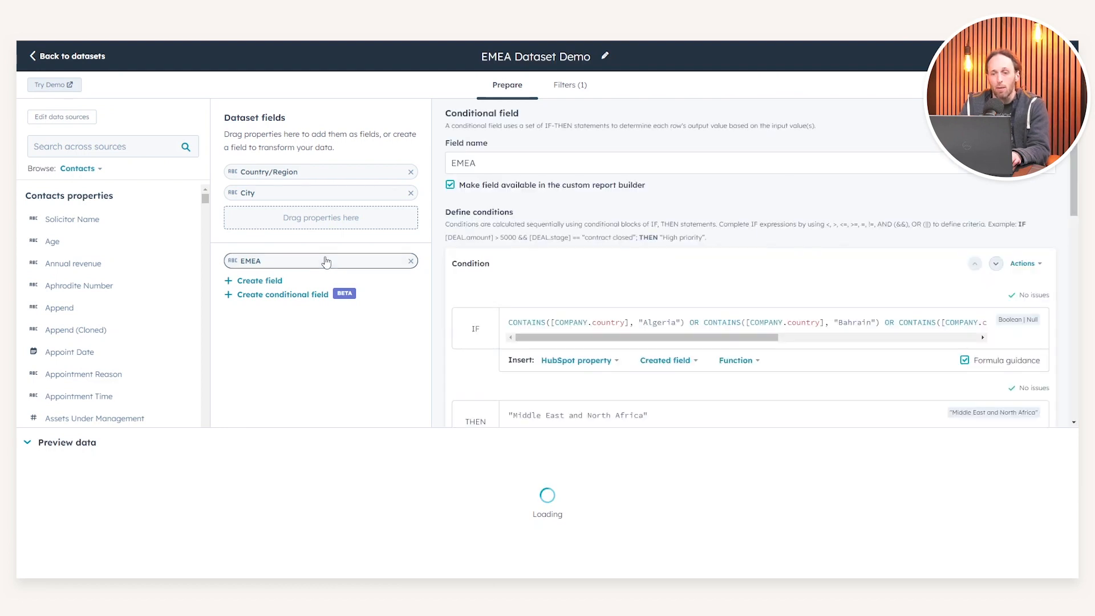
scroll(513, 300, down, 1)
scroll(472, 286, down, 2)
scroll(472, 287, up, 3)
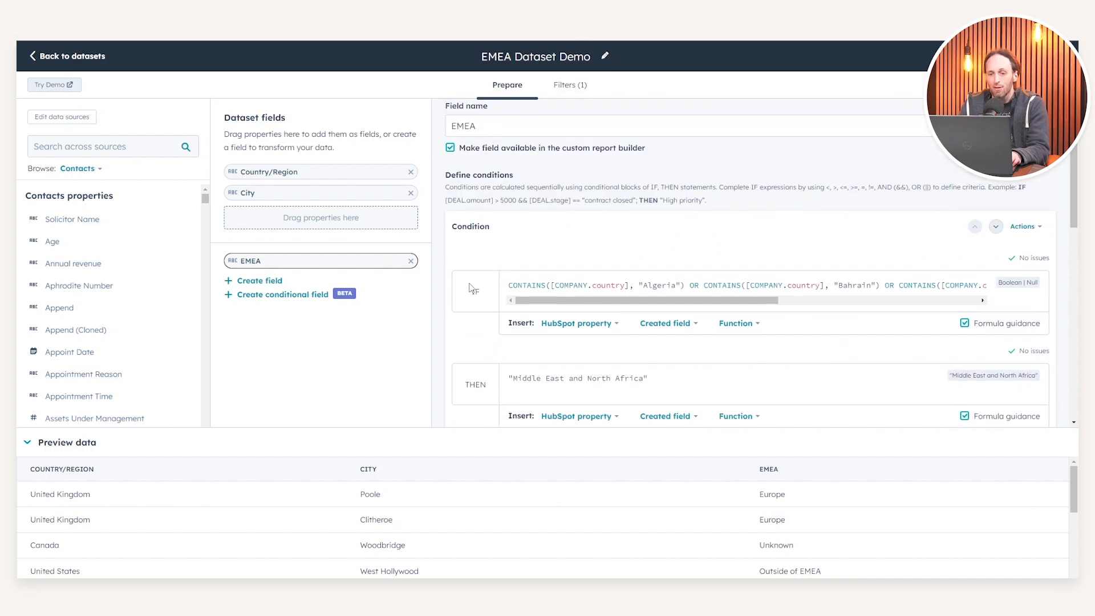
click(541, 319)
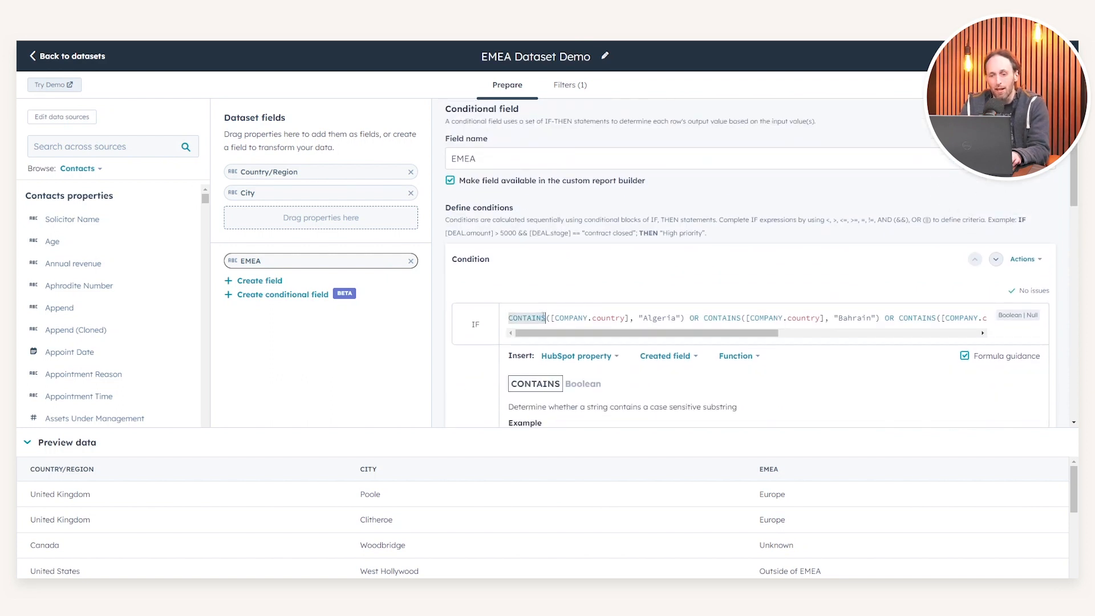
key(End)
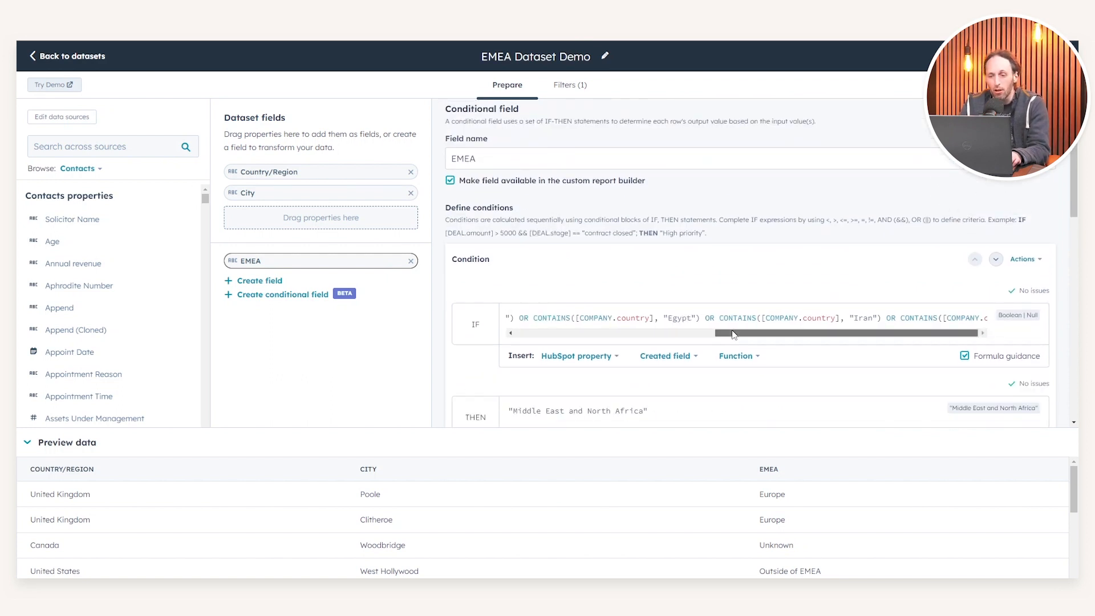
scroll(713, 331, left, 5)
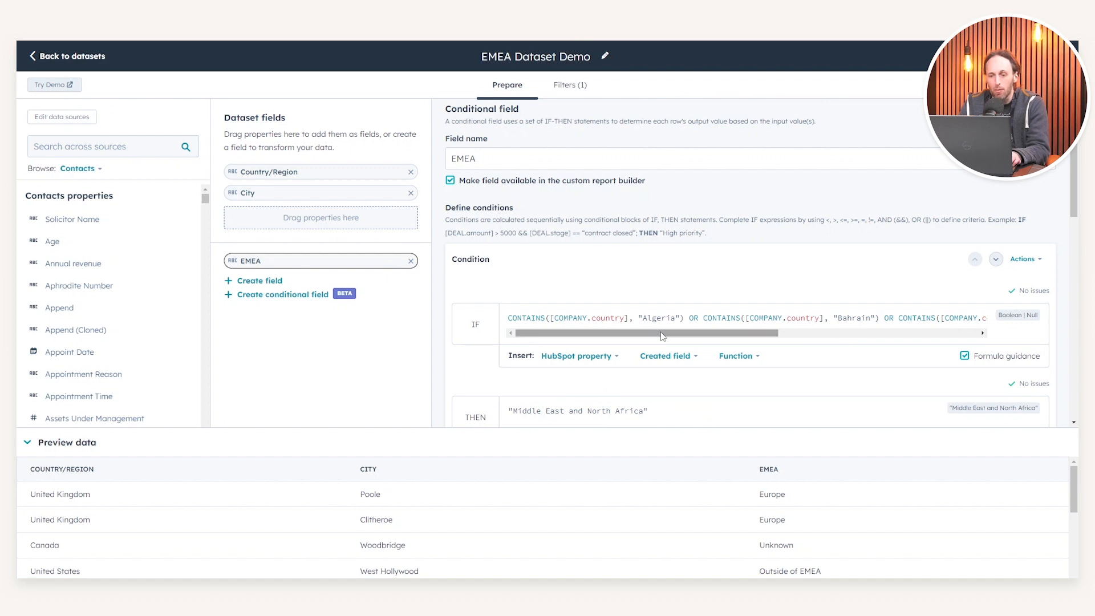
scroll(669, 320, right, 2)
scroll(617, 292, down, 2)
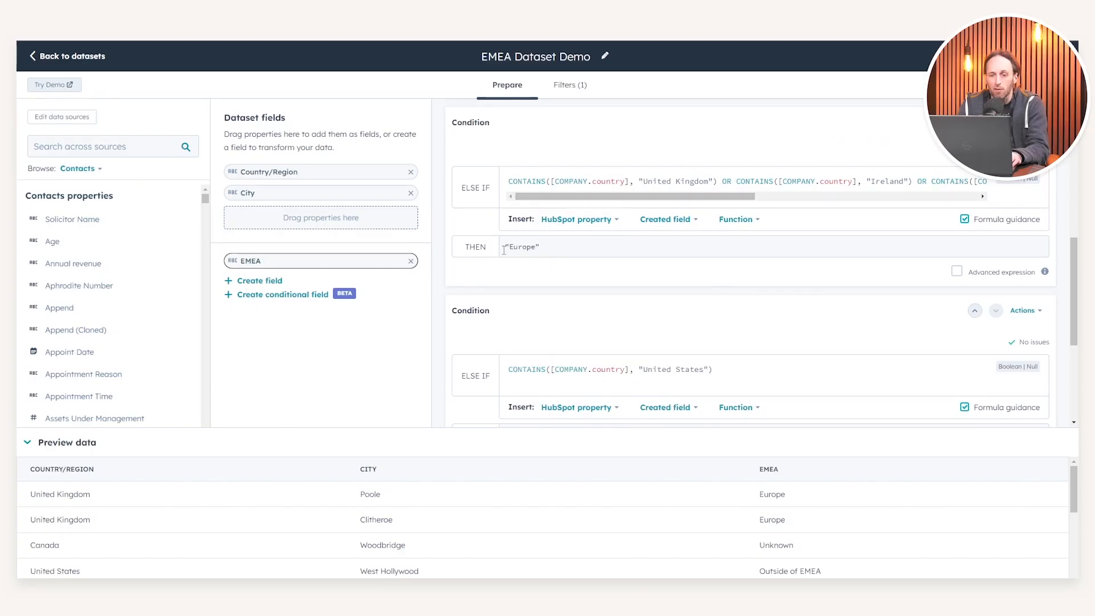
Step: Inspect the EMEA field's "Europe" condition, including its output value and full list of countries
drag(504, 250, 583, 246)
click(584, 246)
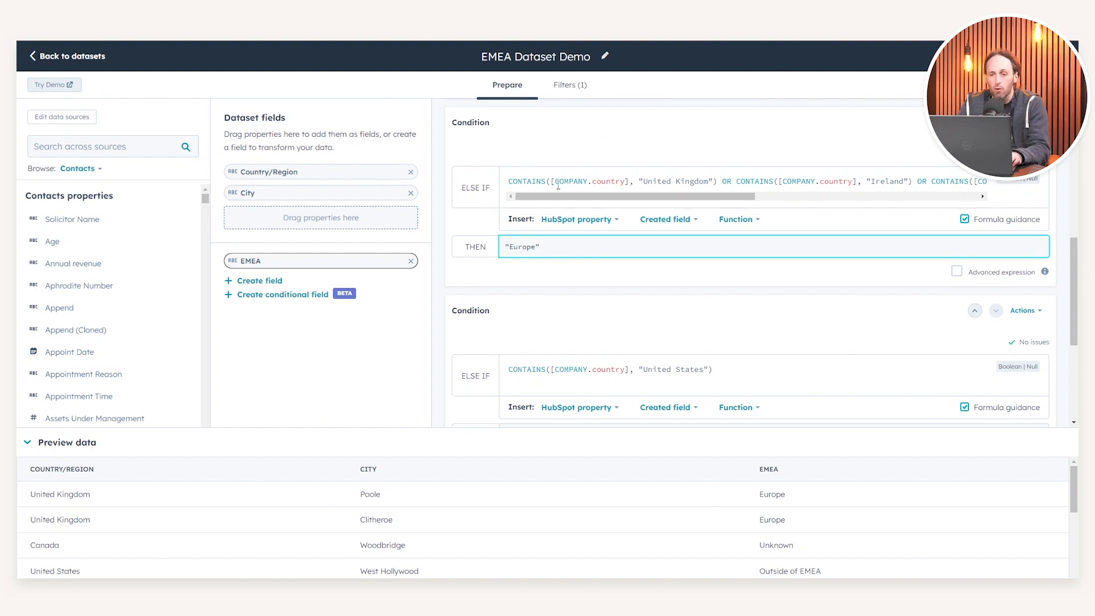
scroll(583, 246, up, 1)
drag(616, 242, 882, 240)
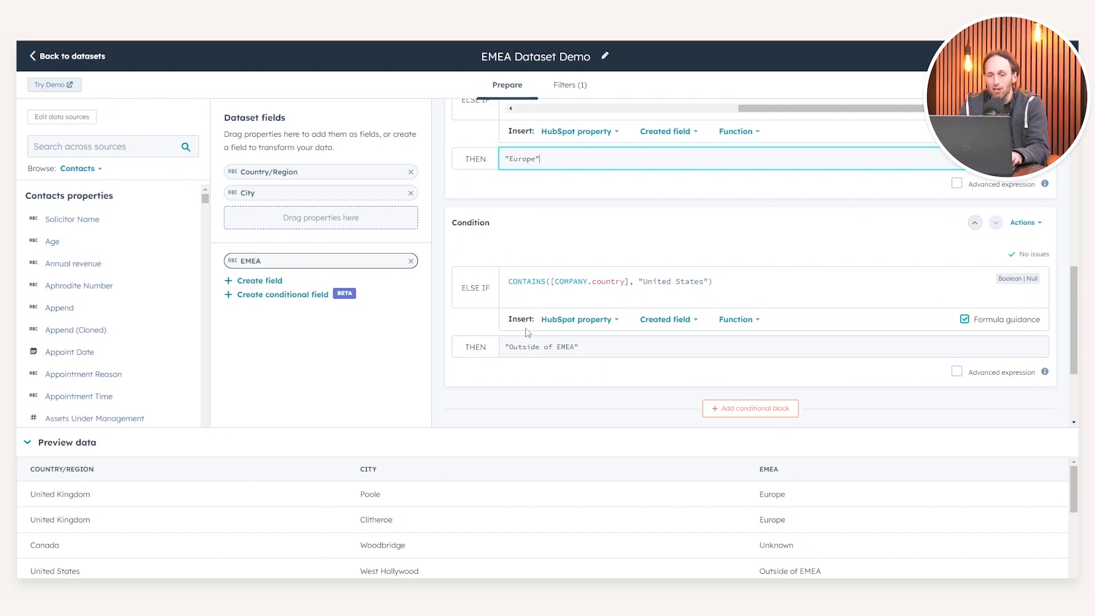
Step: Inspect the EMEA field's "United States" condition and its "Outside of EMEA" output value
click(764, 287)
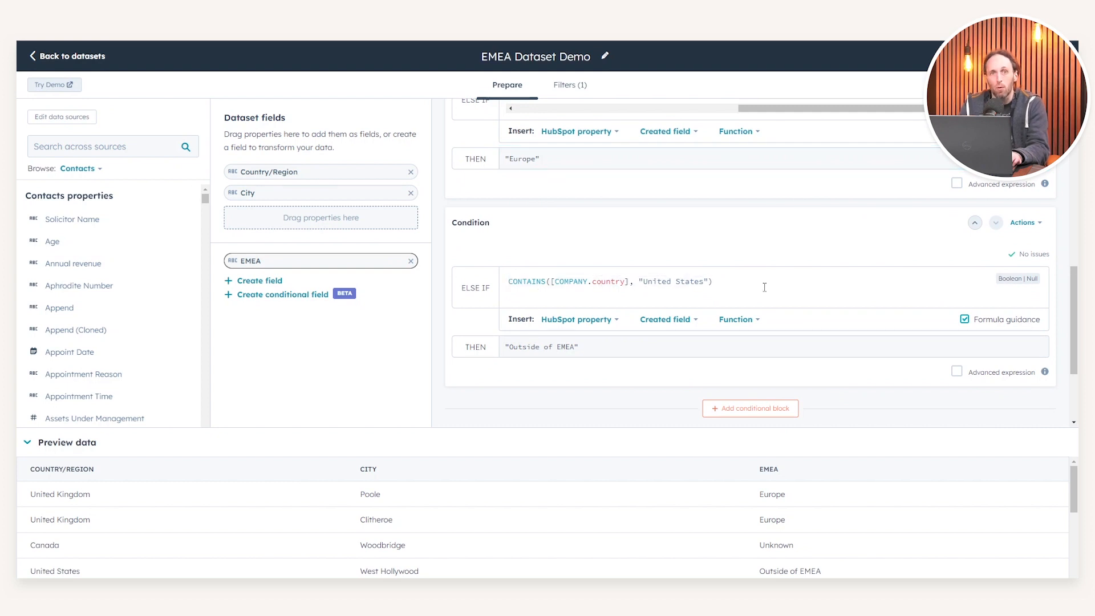
drag(644, 282, 708, 282)
click(709, 282)
scroll(709, 283, down, 2)
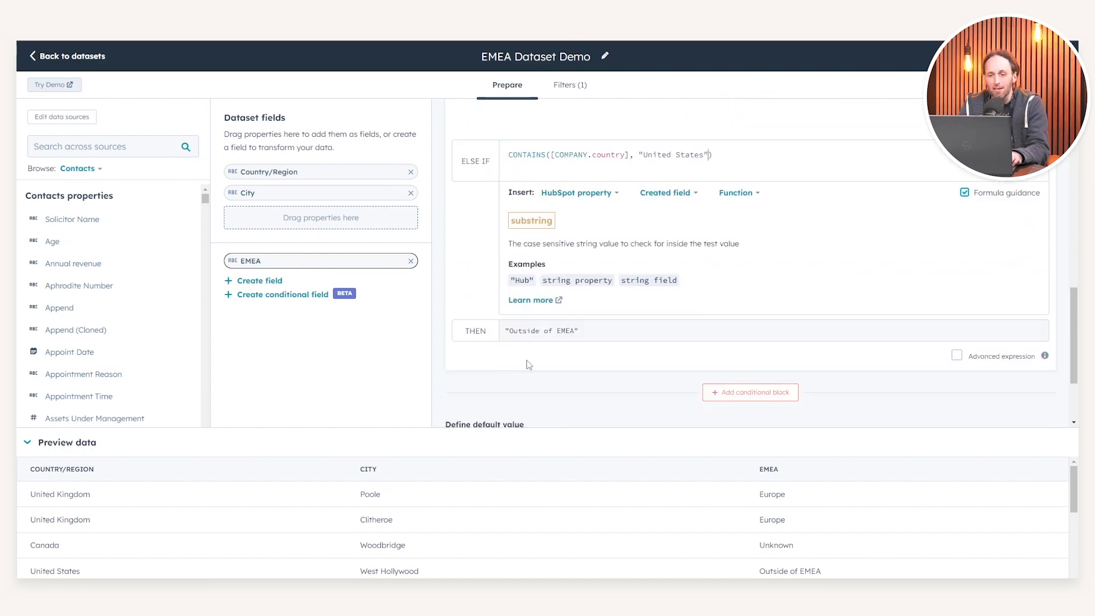
double_click(514, 332)
click(514, 331)
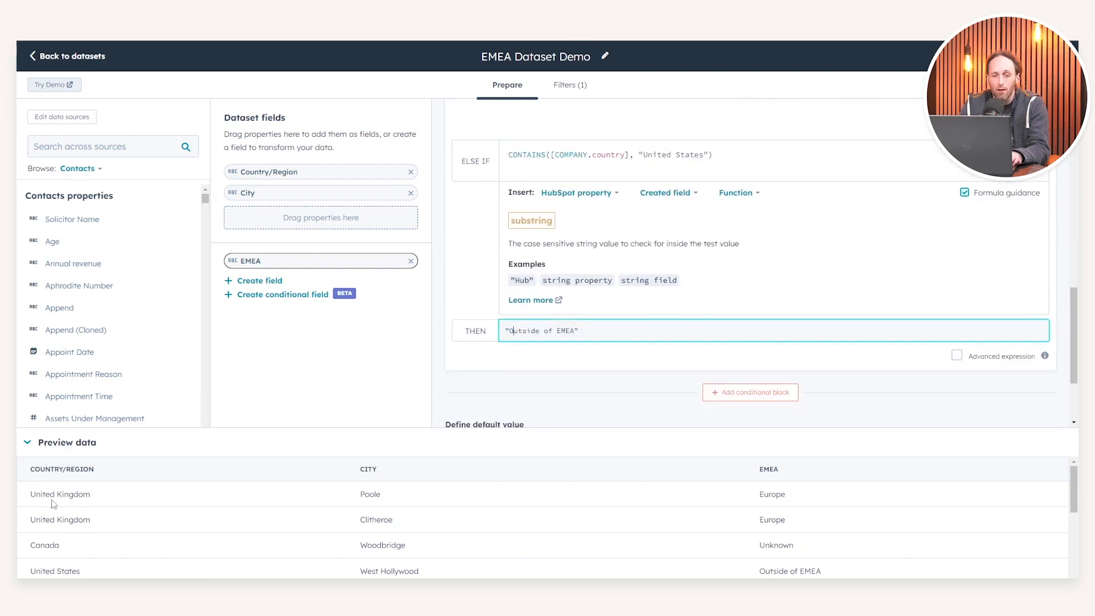
Step: Compare the preview rows' Country/Region values with their EMEA results and recheck the conditions behind them
scroll(50, 474, down, 1)
drag(50, 473, 105, 483)
click(105, 482)
scroll(105, 482, up, 1)
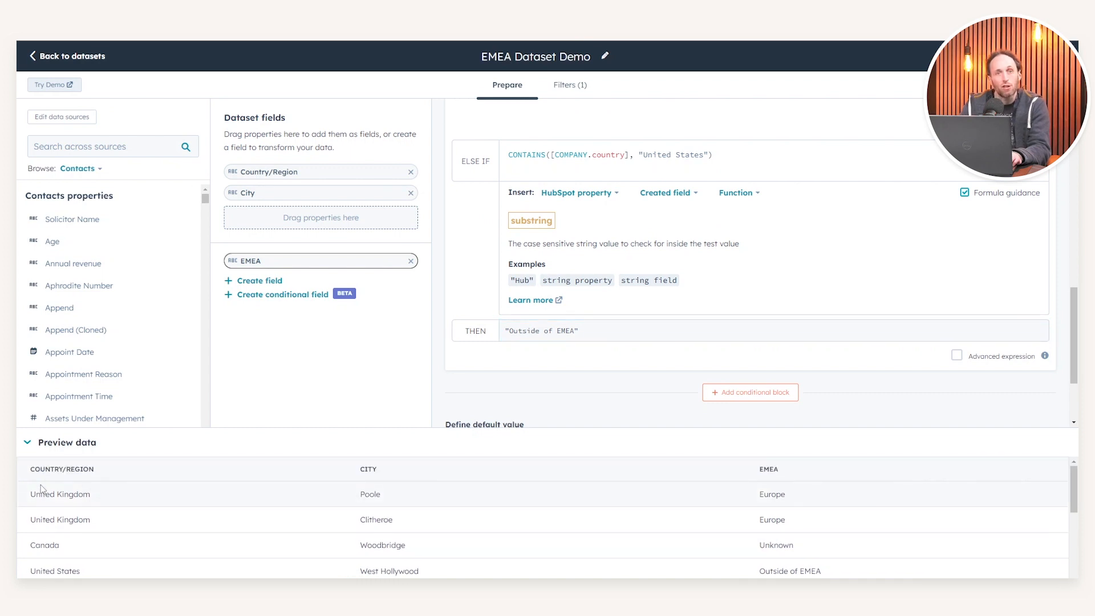
double_click(770, 492)
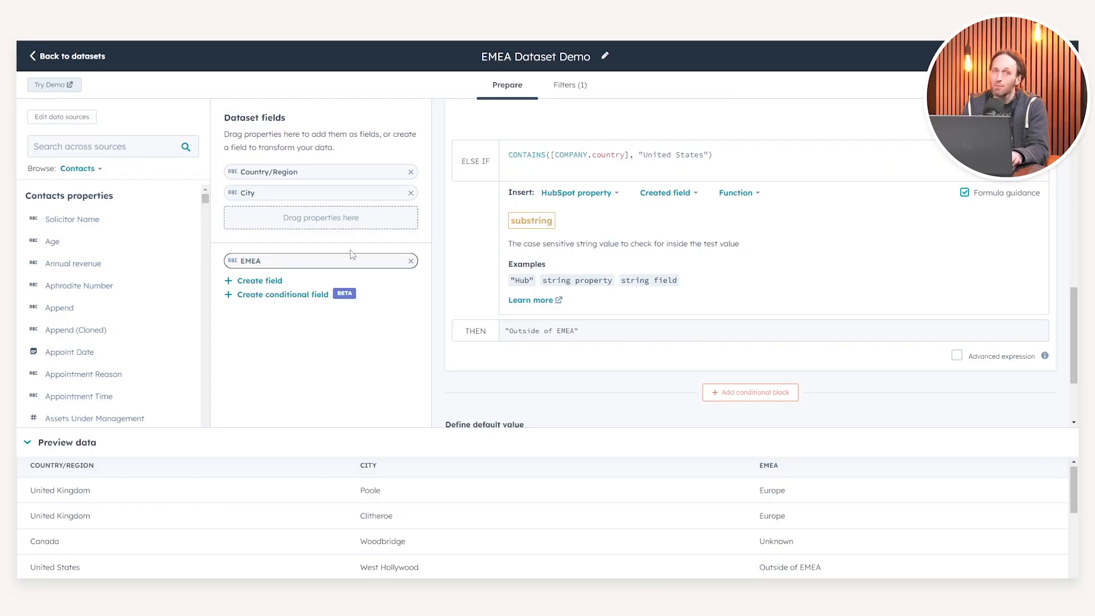
scroll(546, 225, up, 2)
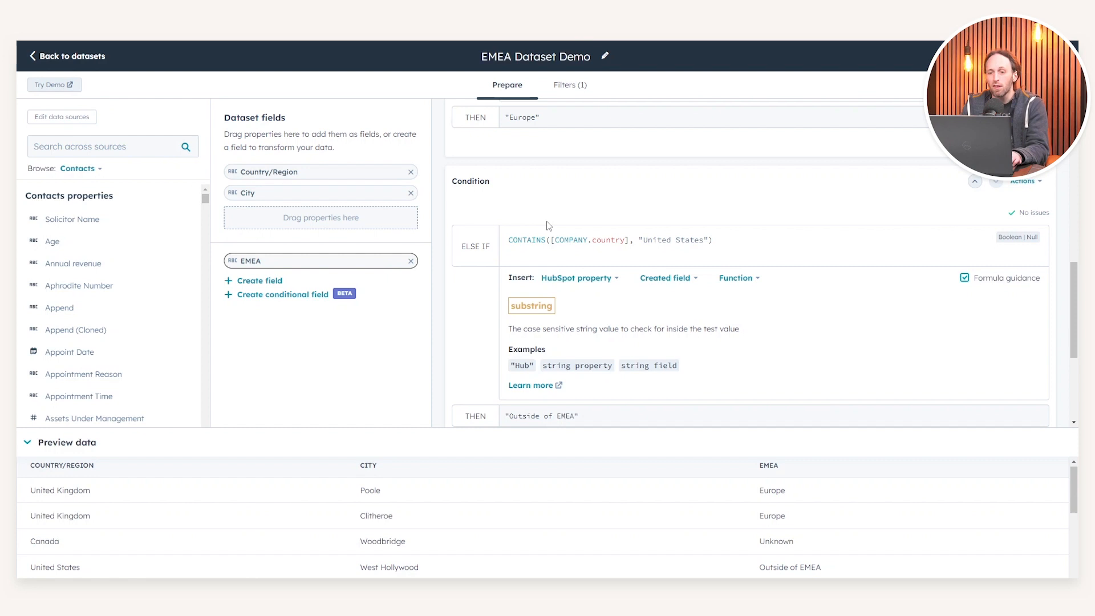
scroll(546, 225, down, 2)
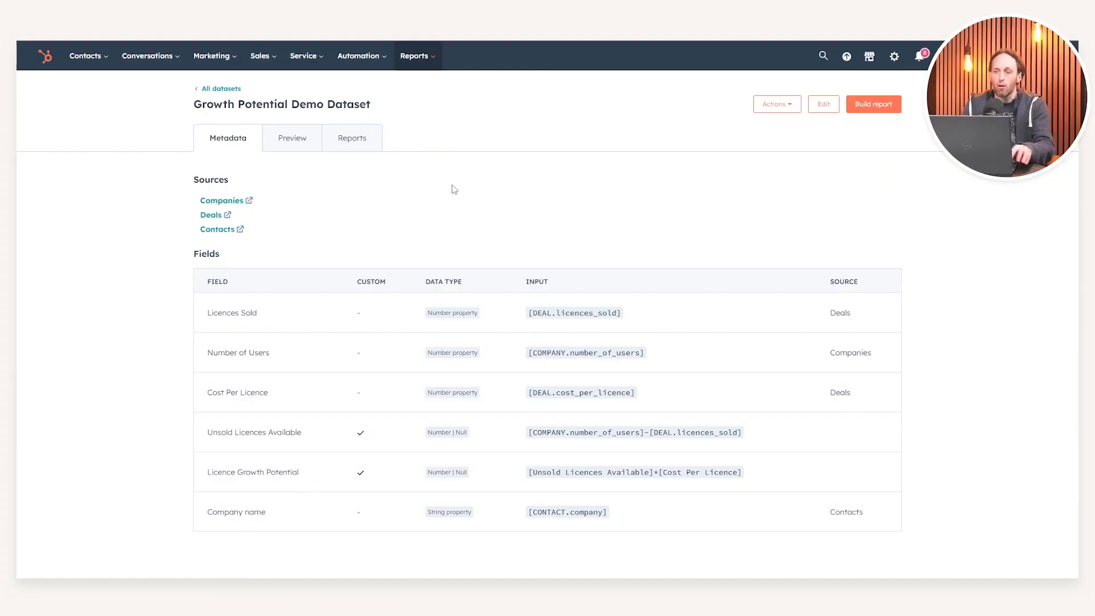
Step: Open the Growth Potential Demo Dataset for editing and inspect the formulas of Licence Growth Potential and Unsold Licences Available
click(824, 104)
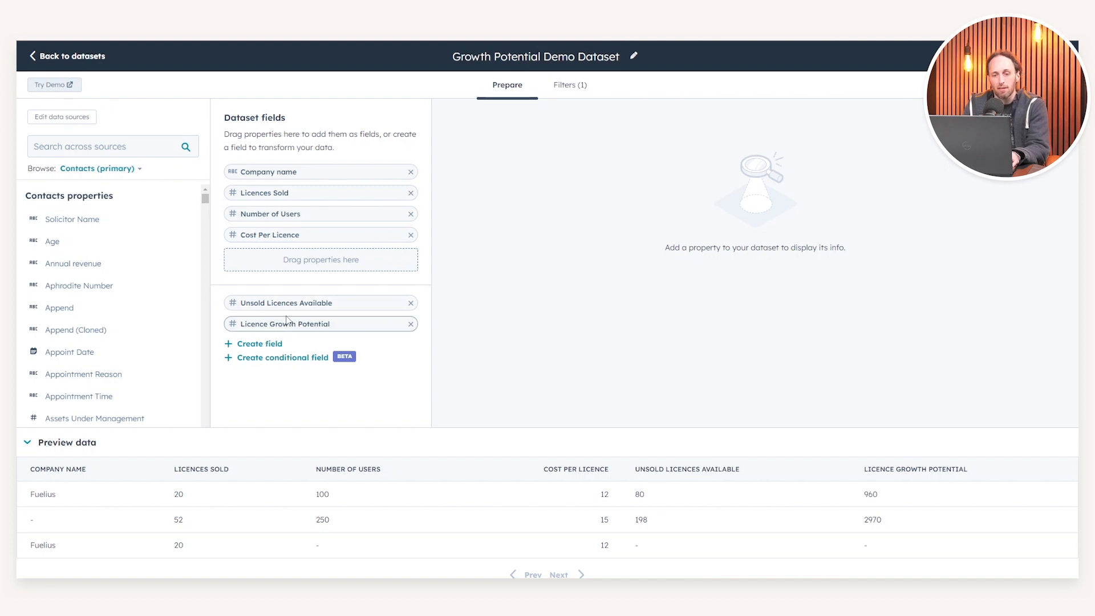
click(302, 328)
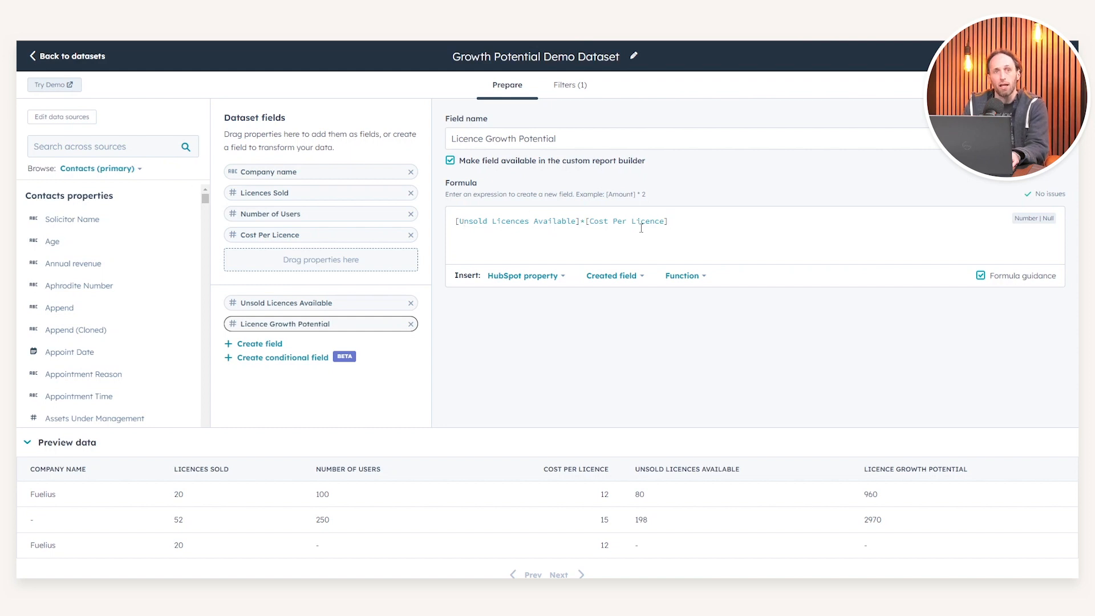
click(365, 303)
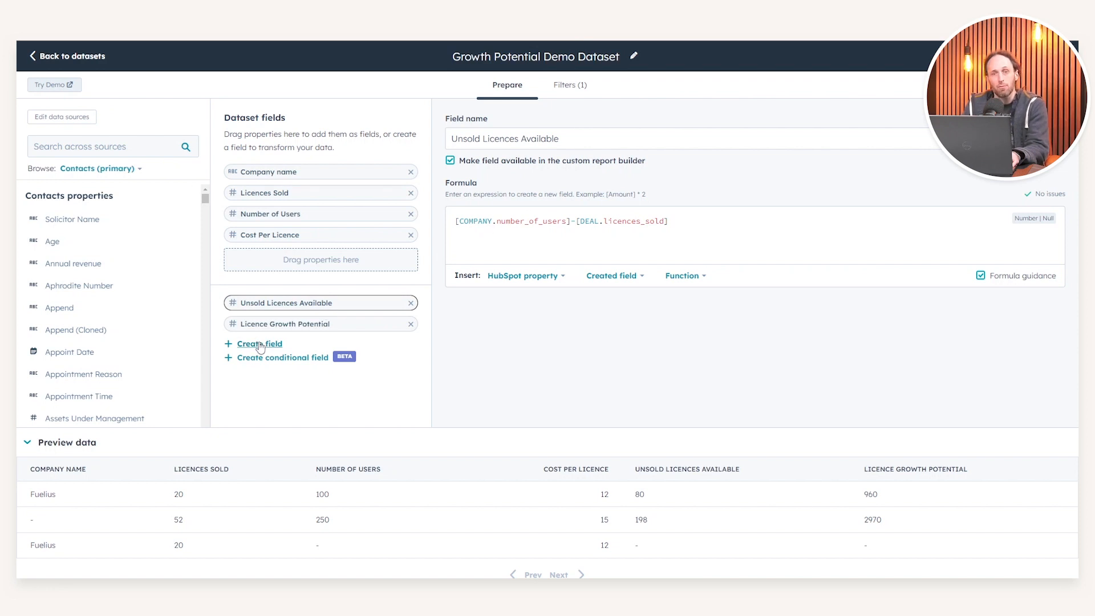
drag(464, 220, 562, 220)
click(559, 220)
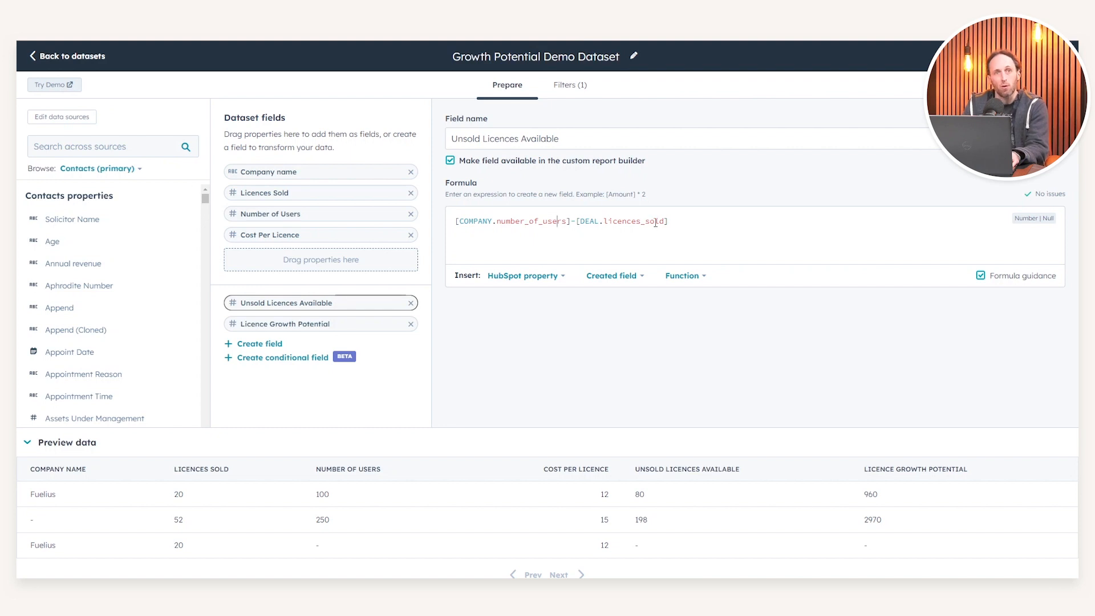
drag(568, 222, 455, 223)
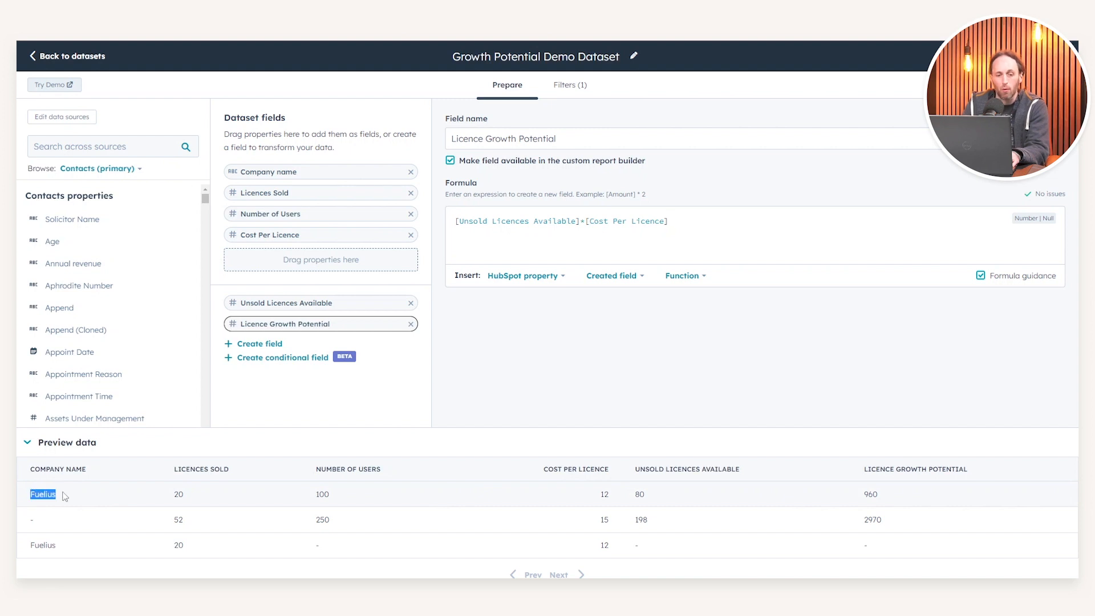
Step: Check the first Fuelius preview row from Licences Sold and Number of Users through to Licence Growth Potential
double_click(179, 494)
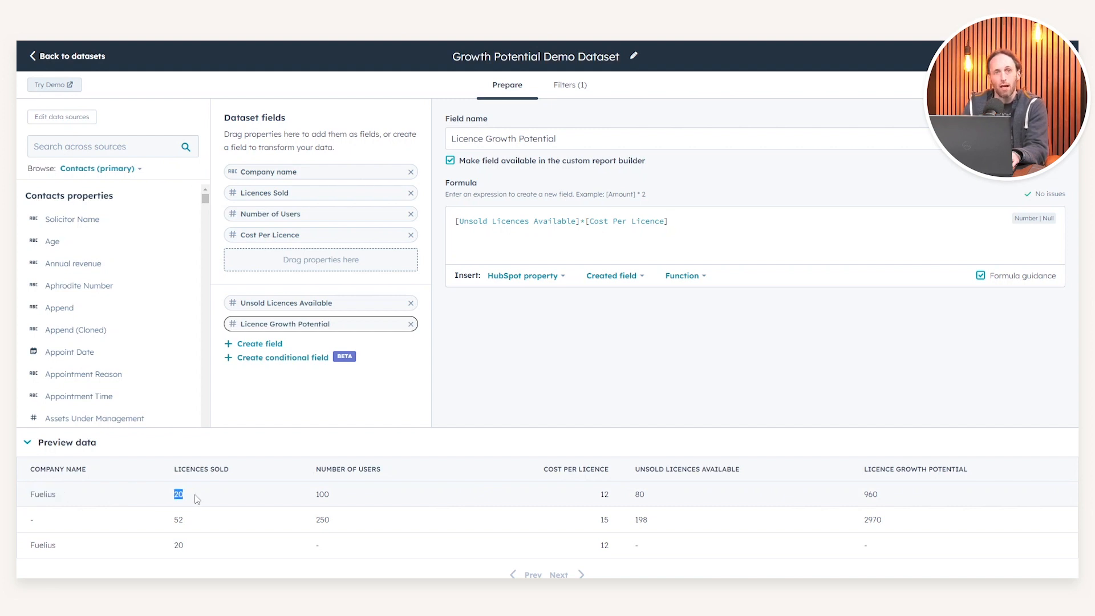
click(328, 494)
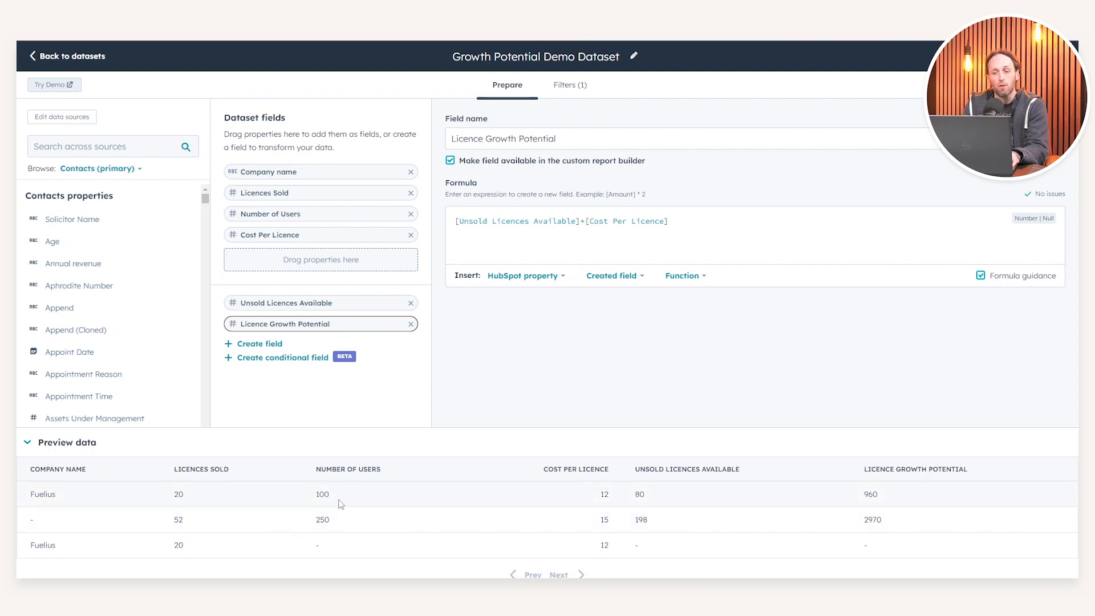
double_click(605, 495)
click(637, 496)
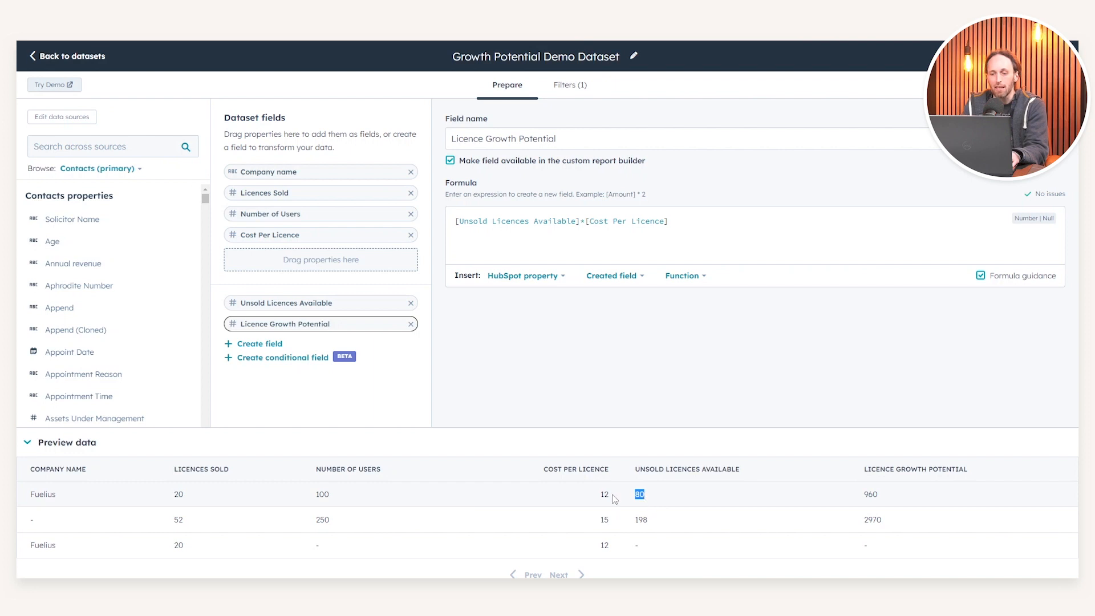
double_click(870, 496)
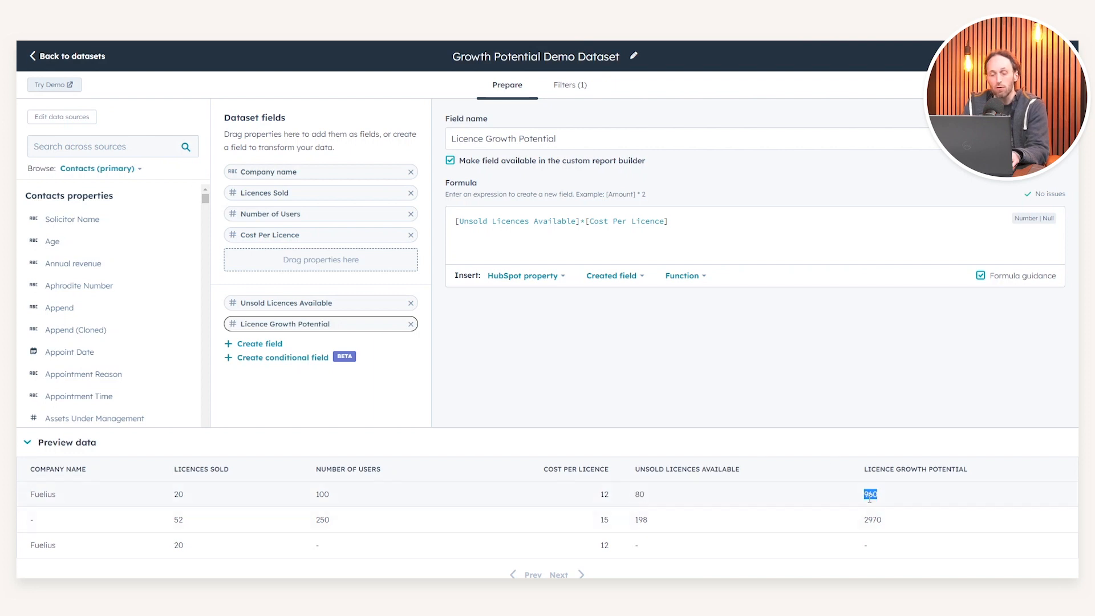
Step: Examine the dataset's active and inactive filters and the object sources available to browse for filter properties
click(735, 453)
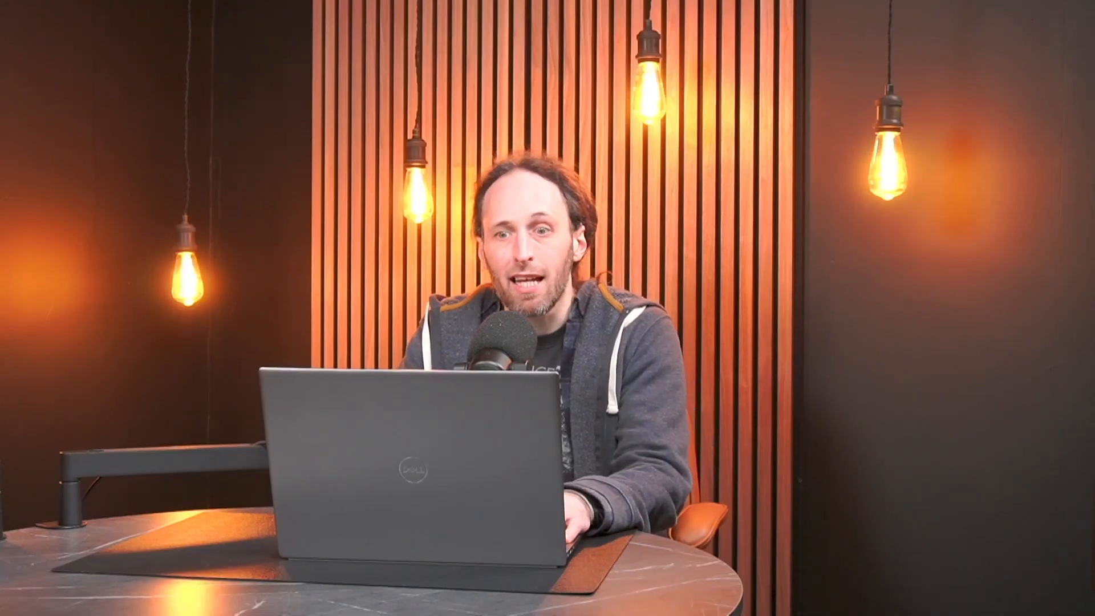
click(564, 85)
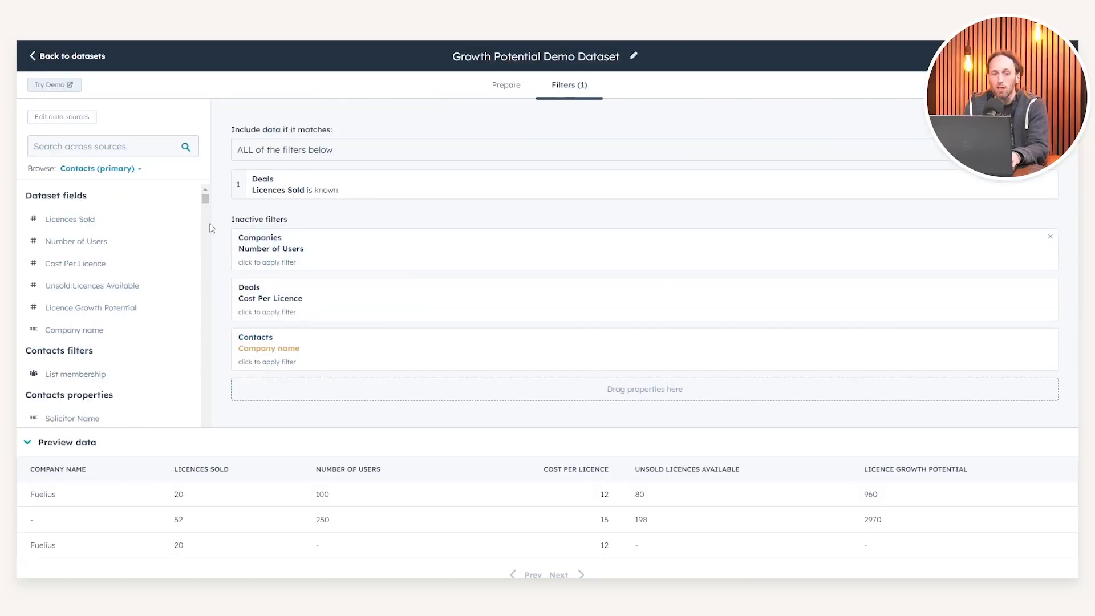
click(97, 169)
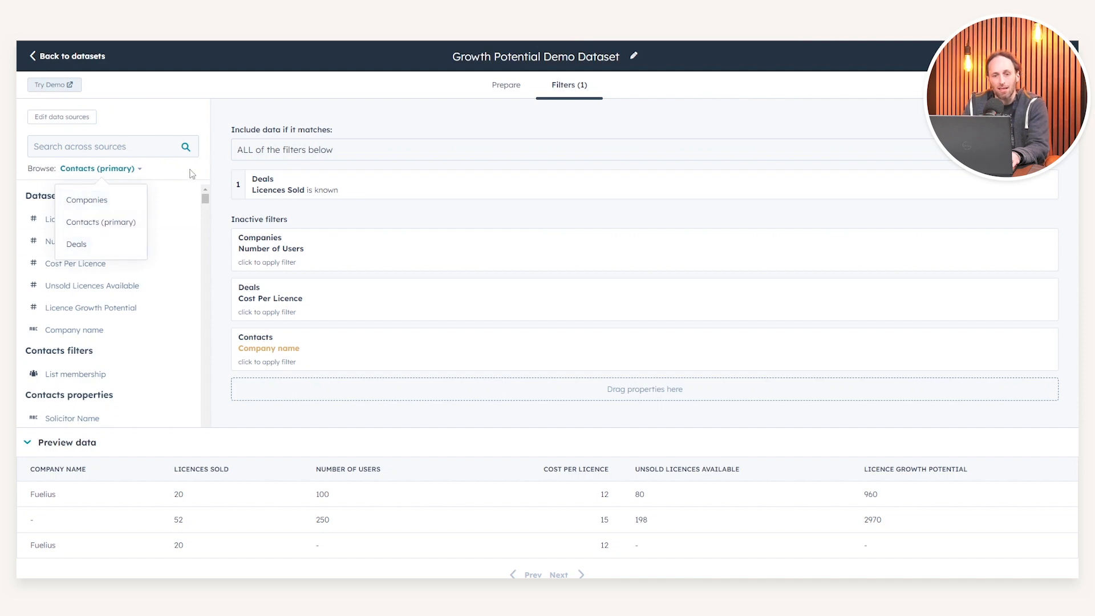
click(236, 169)
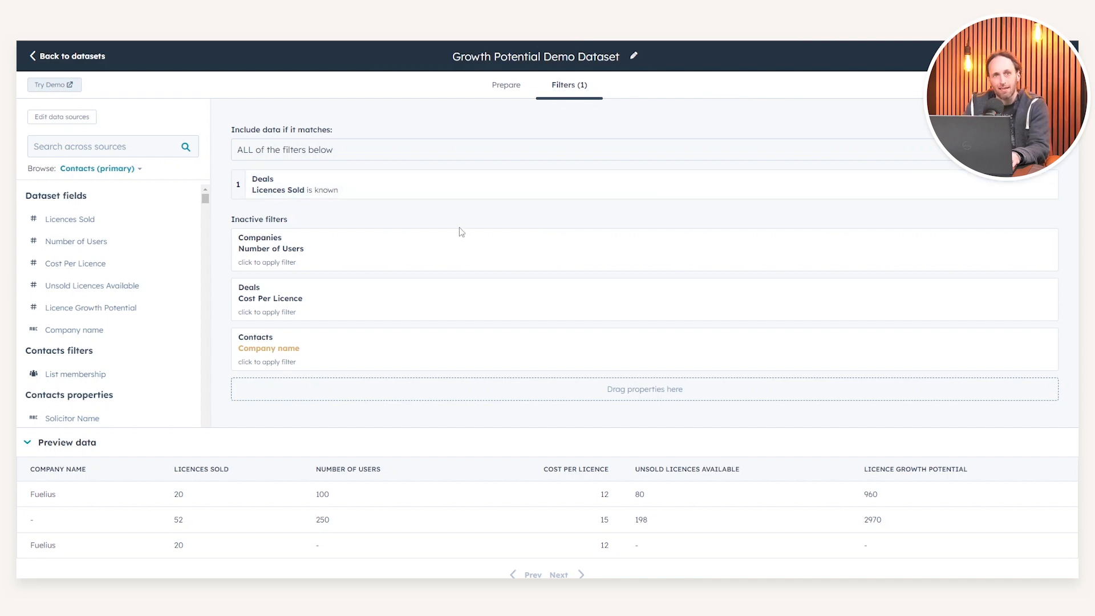
Step: Review the Growth Potential Demo Dataset's sources and fields, and save the dataset
click(1021, 56)
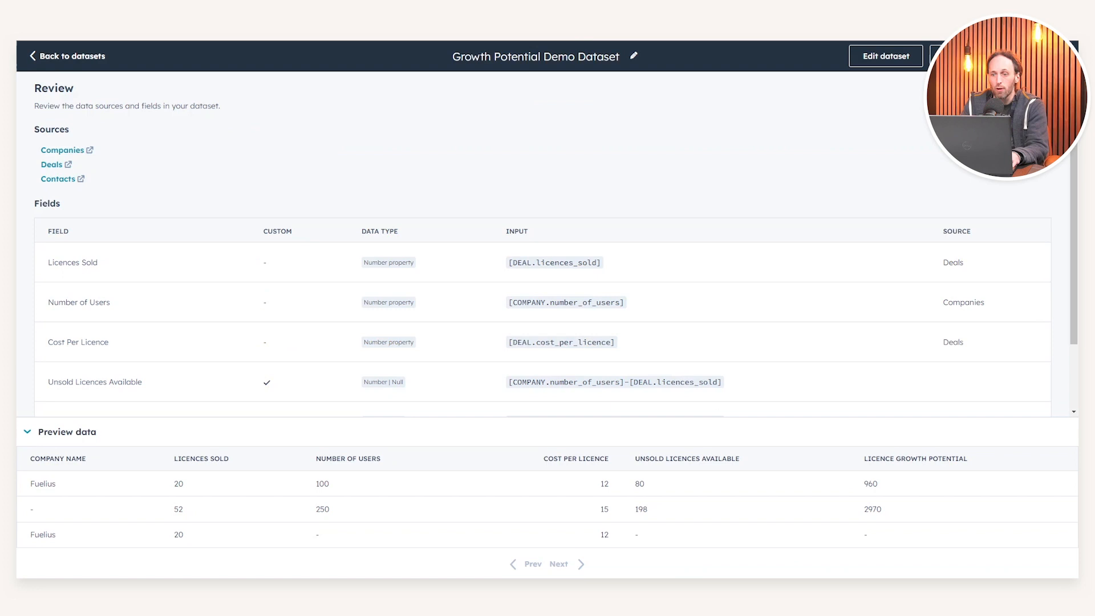
click(1012, 56)
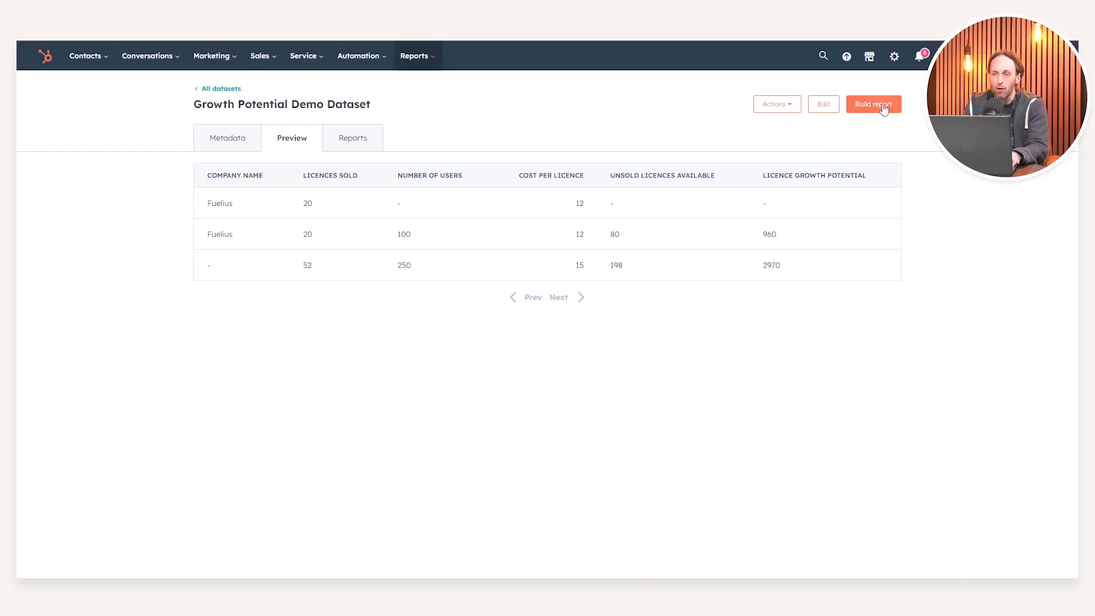
Step: Build a report from the dataset with Licence Growth Potential on the Y-axis and Company name on the X-axis
click(884, 106)
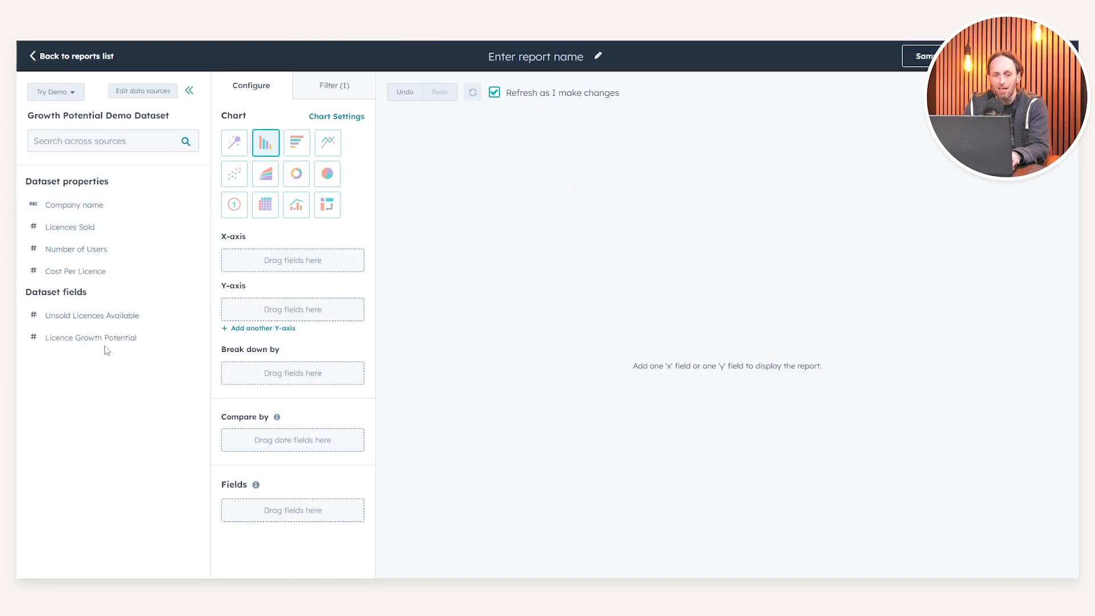
drag(106, 345, 251, 313)
drag(95, 206, 249, 266)
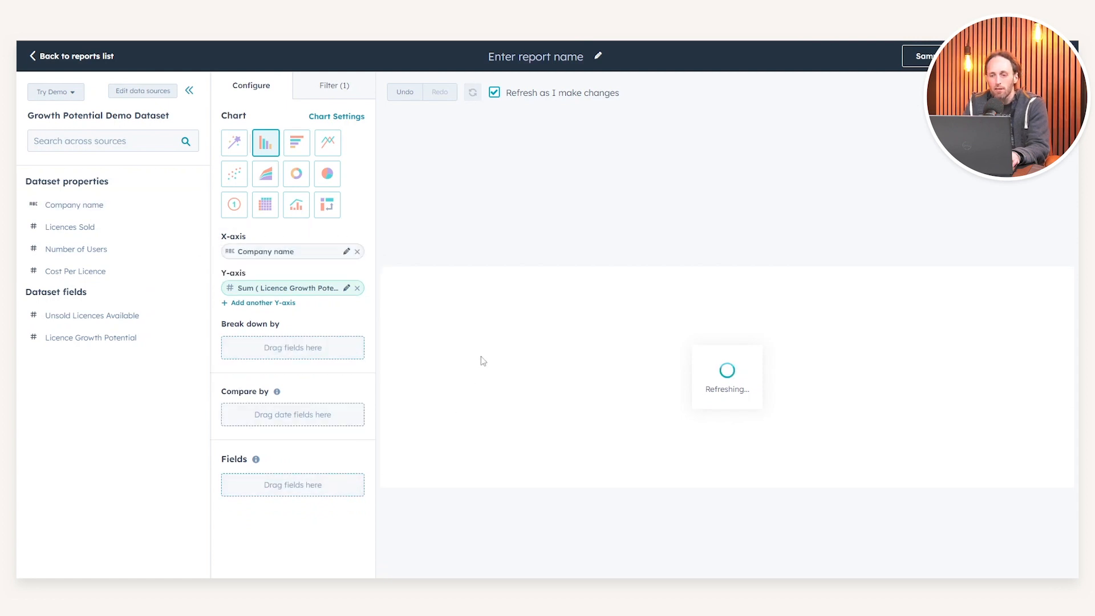